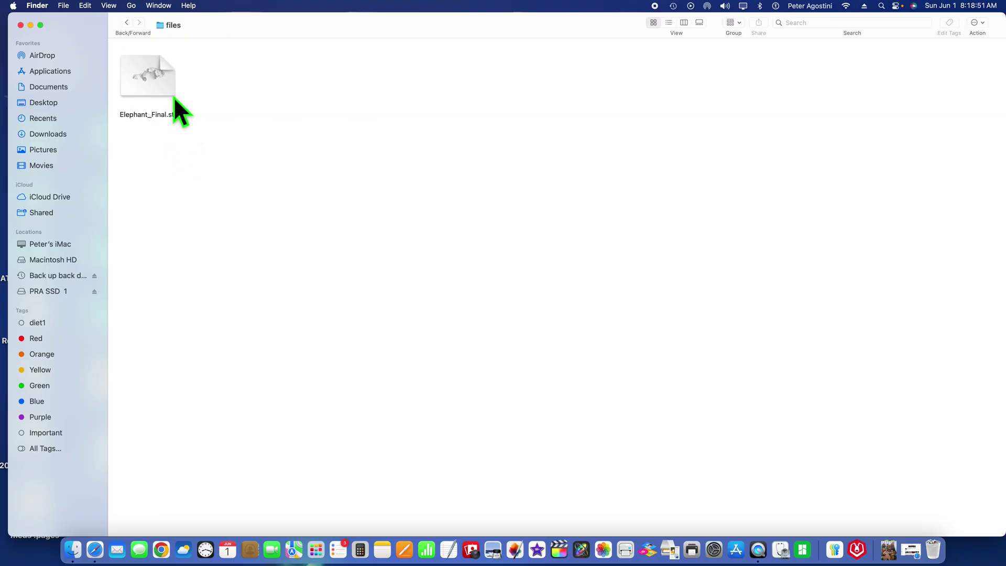
Open Elephant_Final.stl in Preview to inspect the model, and minimise its window
right_click(169, 89)
mouse_move(182, 104)
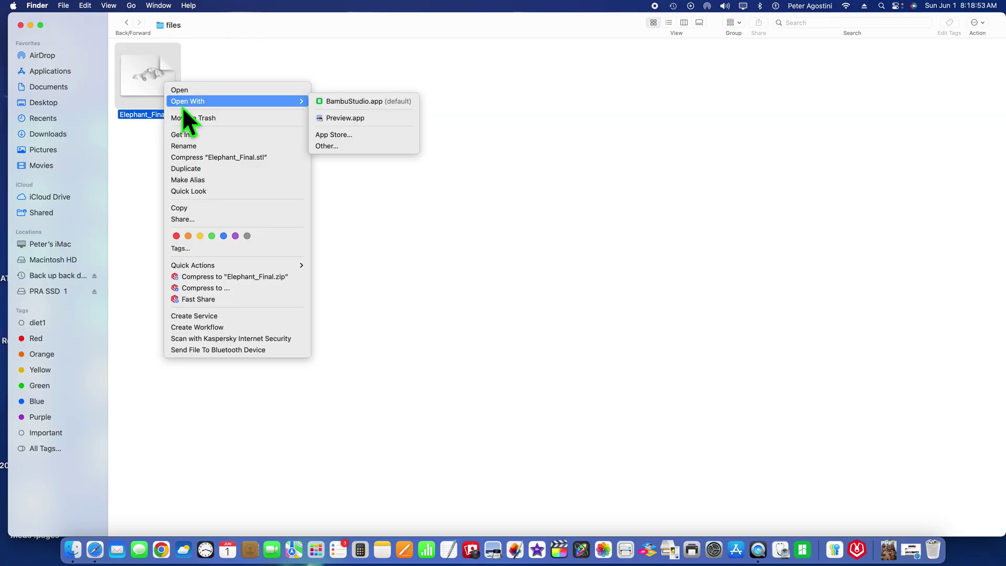
click(330, 119)
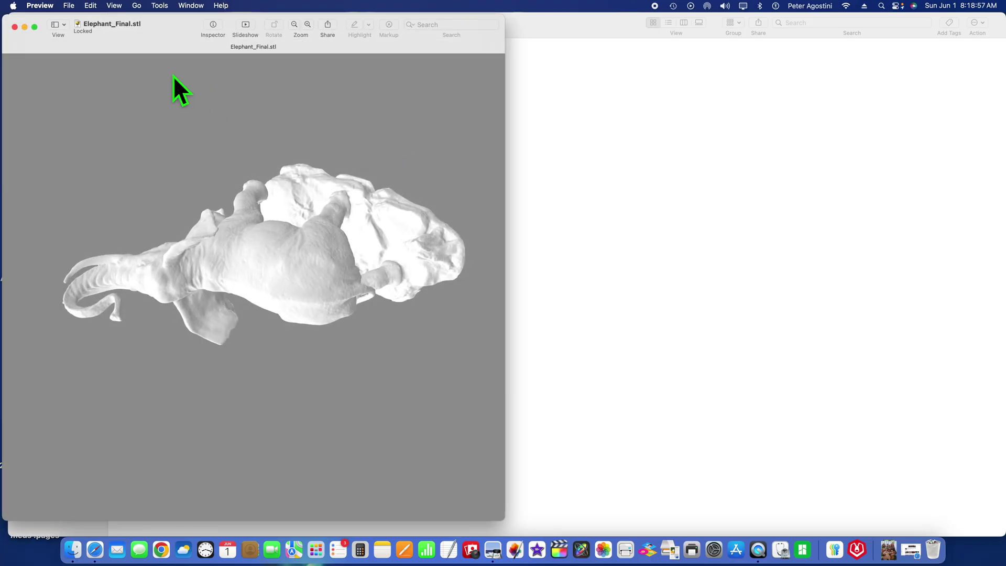
click(24, 27)
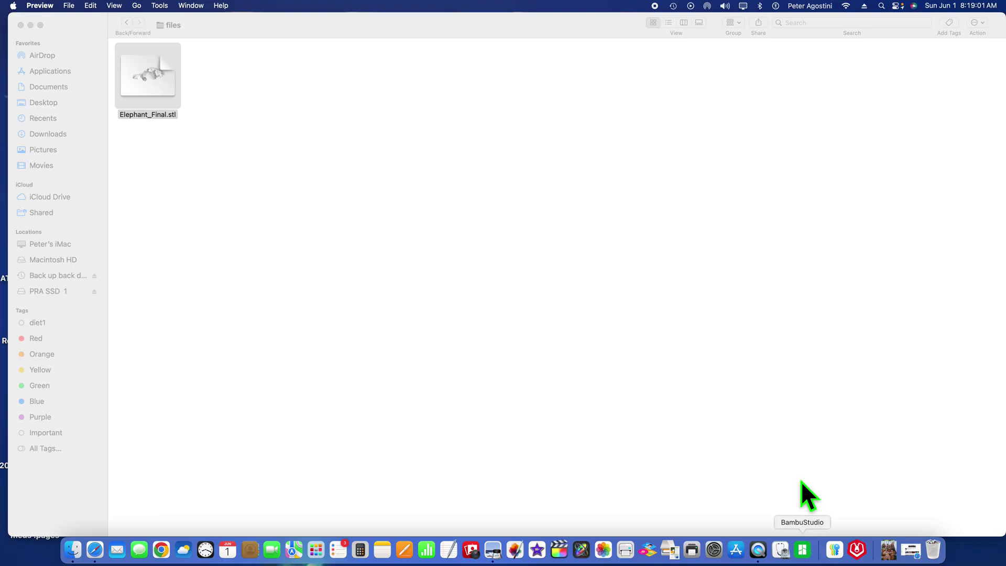
Launch Bambu Studio, decline the configuration package update, and go to the Prepare workspace
click(807, 551)
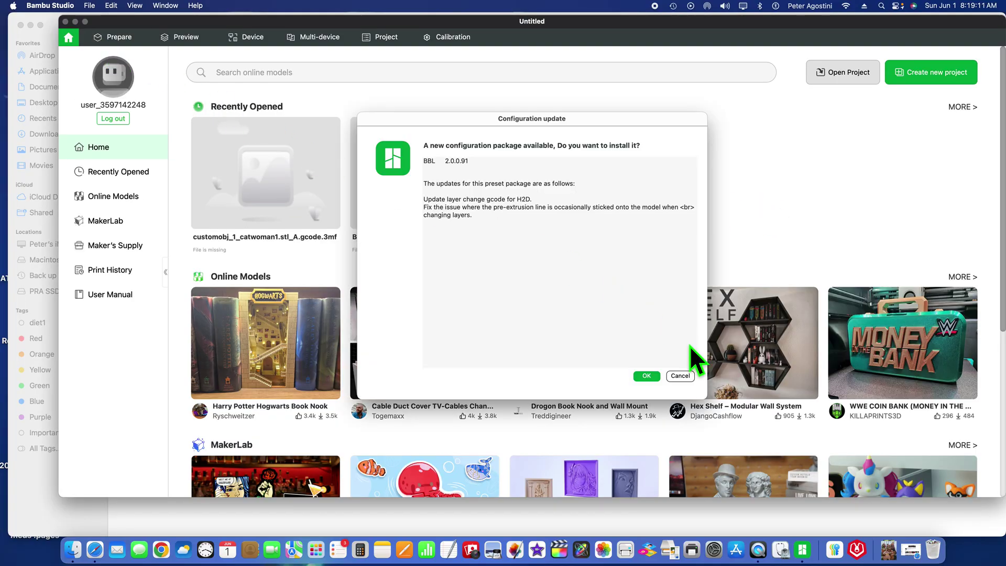
click(681, 376)
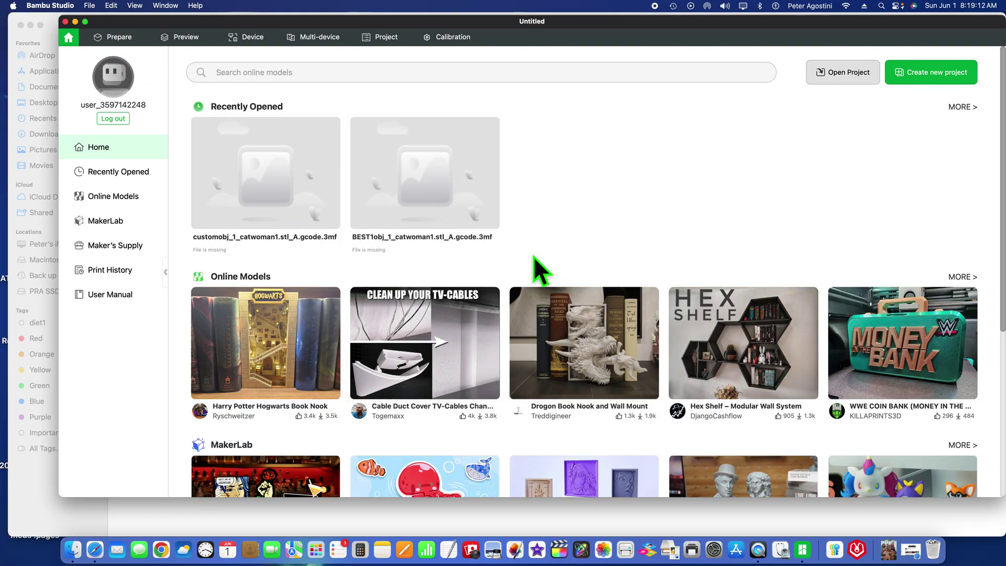
click(115, 39)
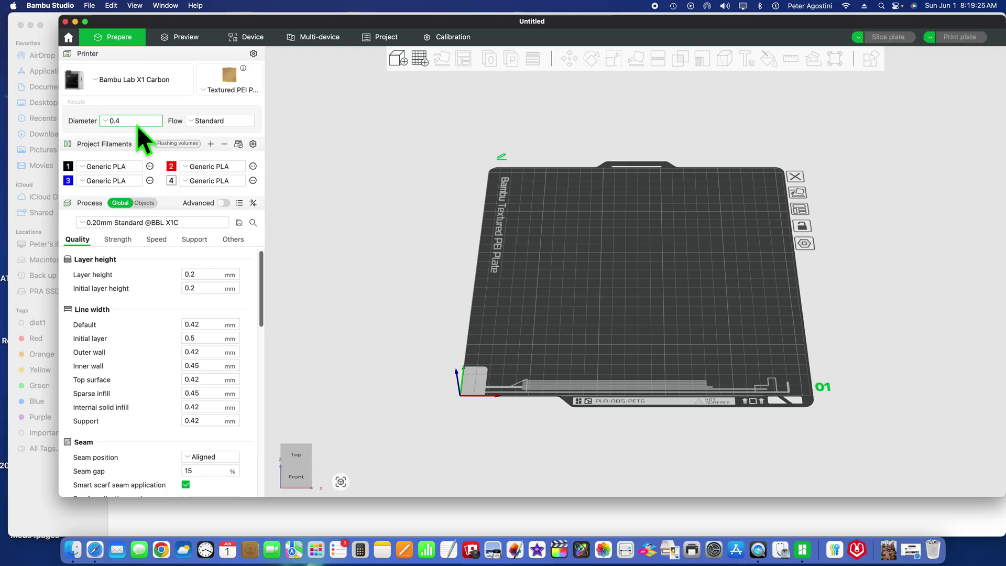
Start importing a model and look through the Desktop folders for the one holding the elephant files
click(404, 64)
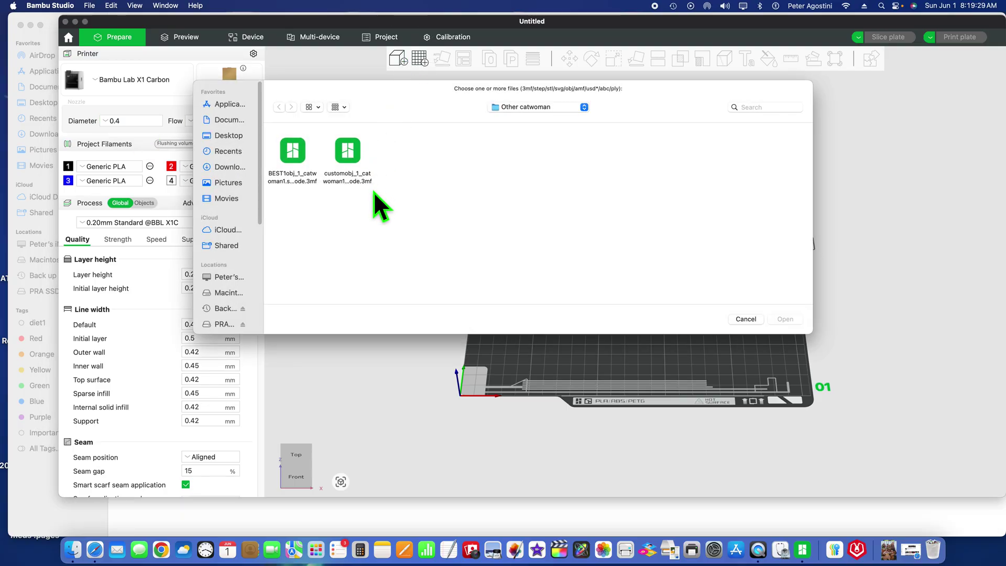
click(239, 138)
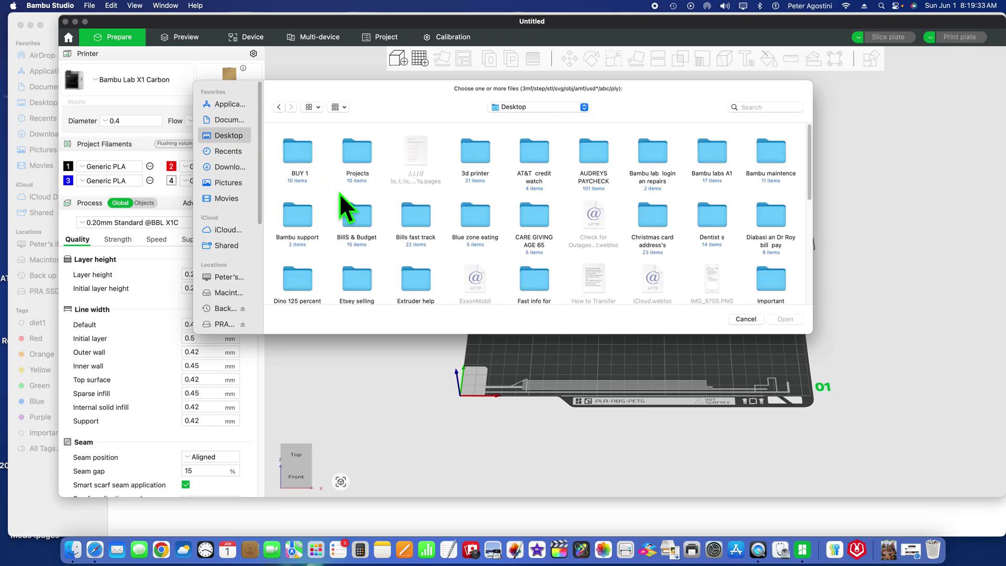
scroll(489, 201, down, 1)
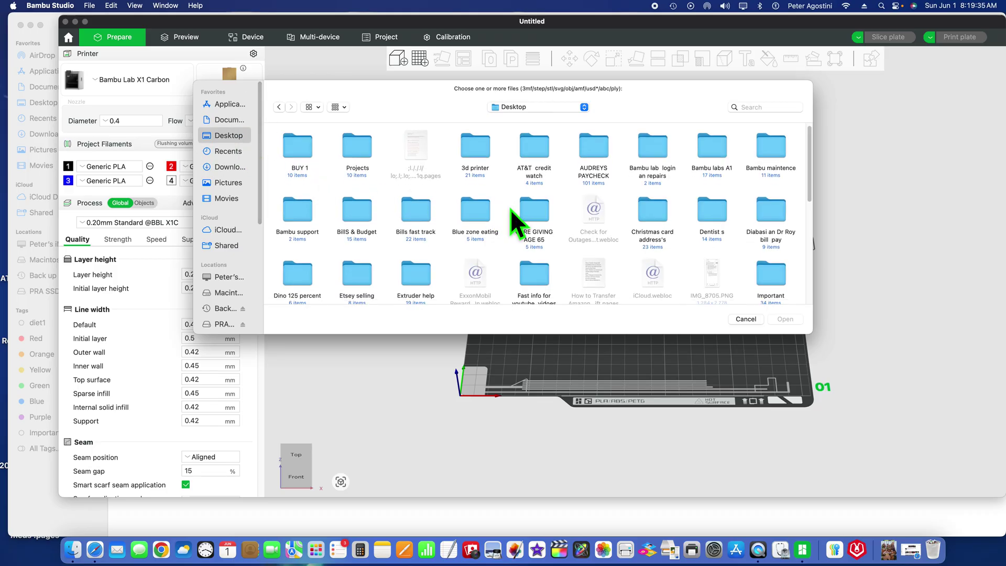
scroll(617, 259, down, 5)
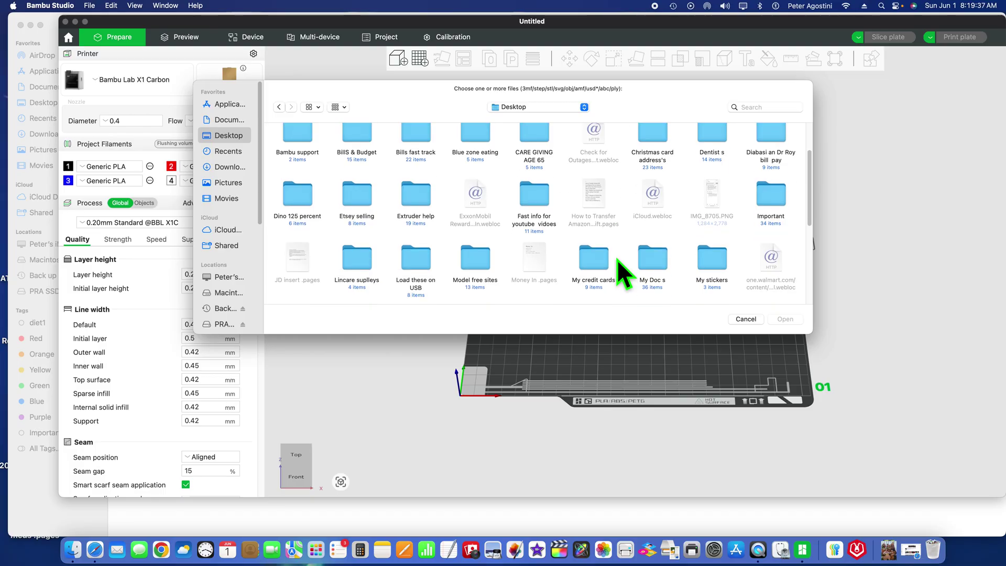
scroll(617, 259, down, 5)
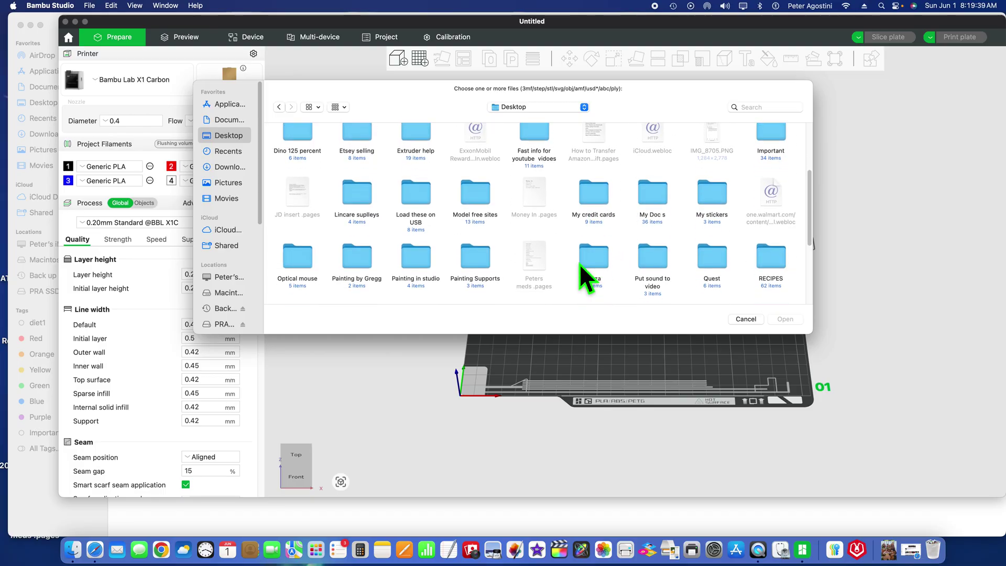
scroll(577, 263, down, 4)
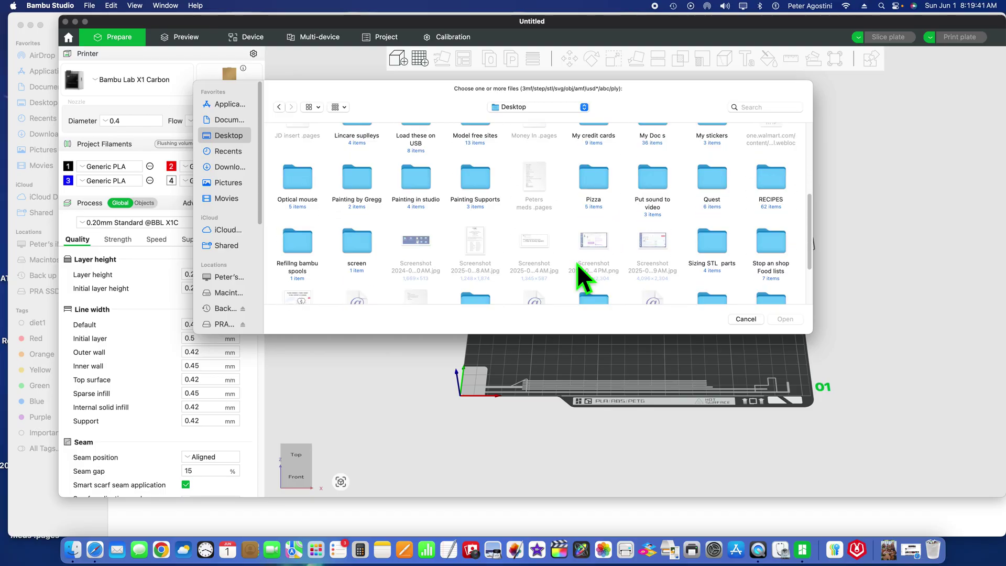
scroll(577, 264, down, 3)
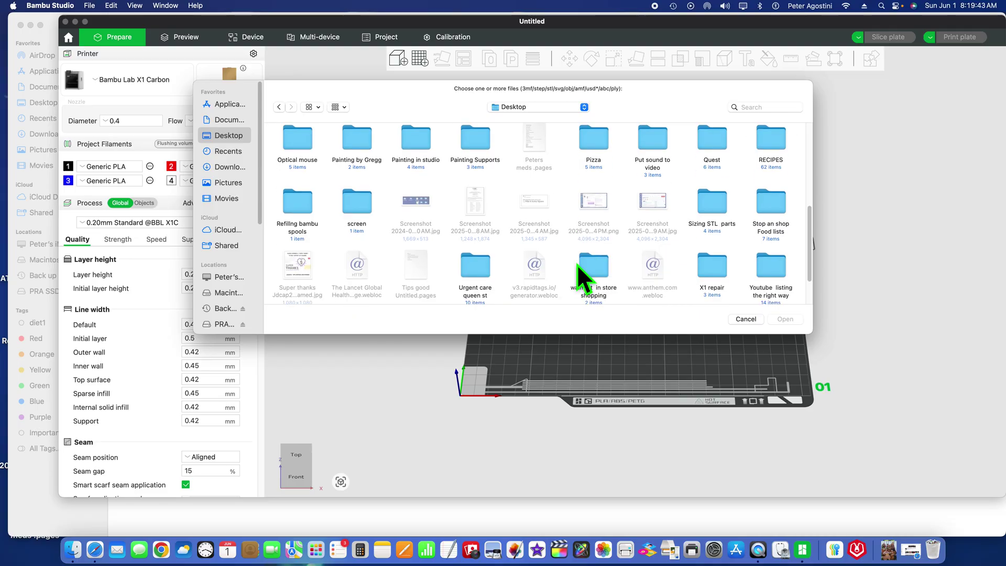
scroll(577, 263, down, 4)
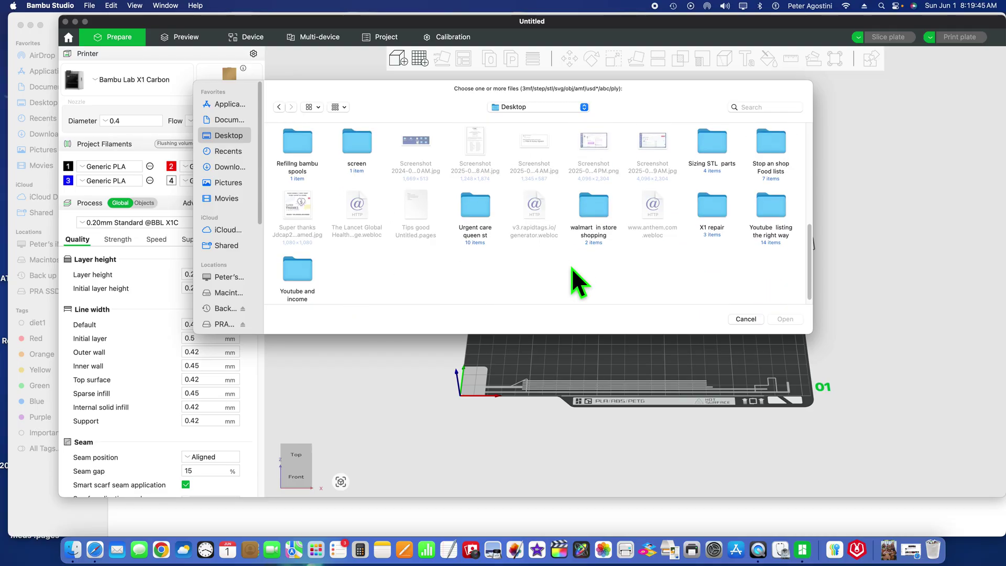
scroll(572, 268, up, 2)
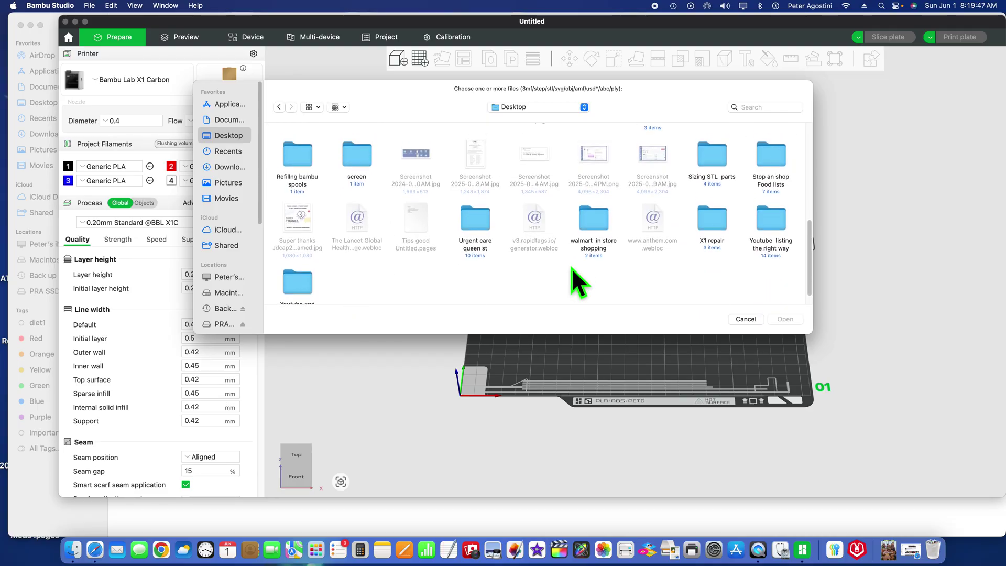
scroll(572, 270, up, 5)
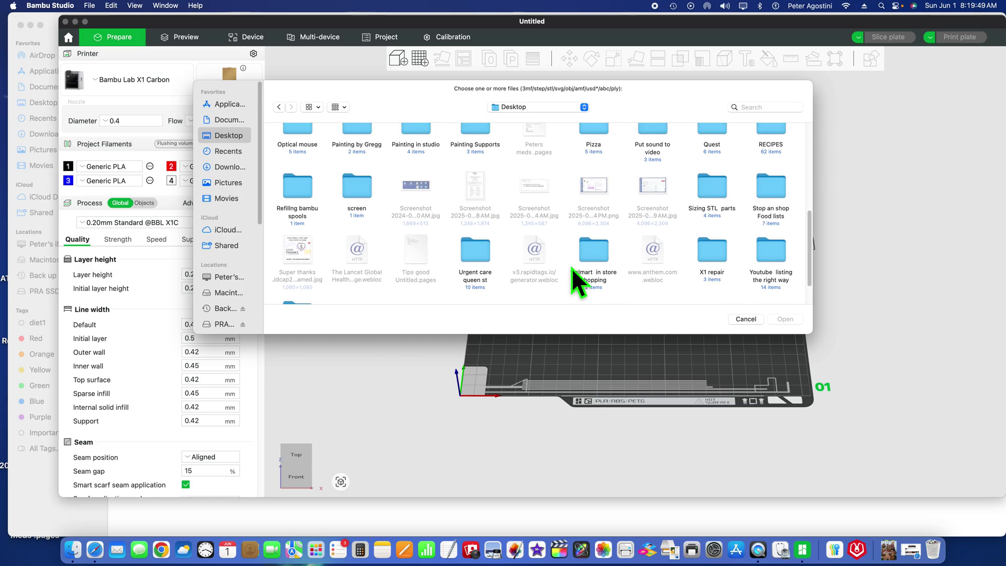
scroll(571, 267, up, 4)
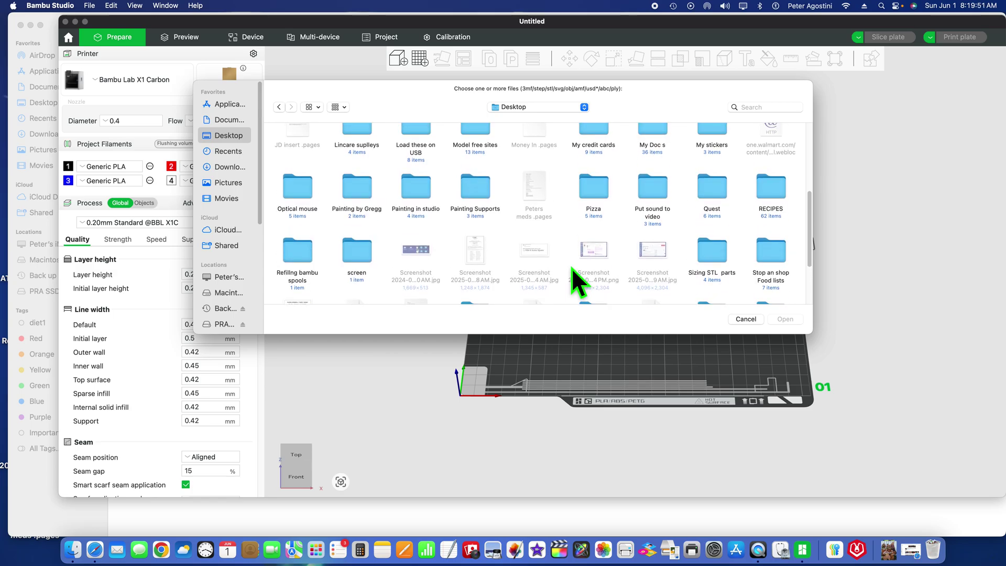
scroll(571, 268, up, 6)
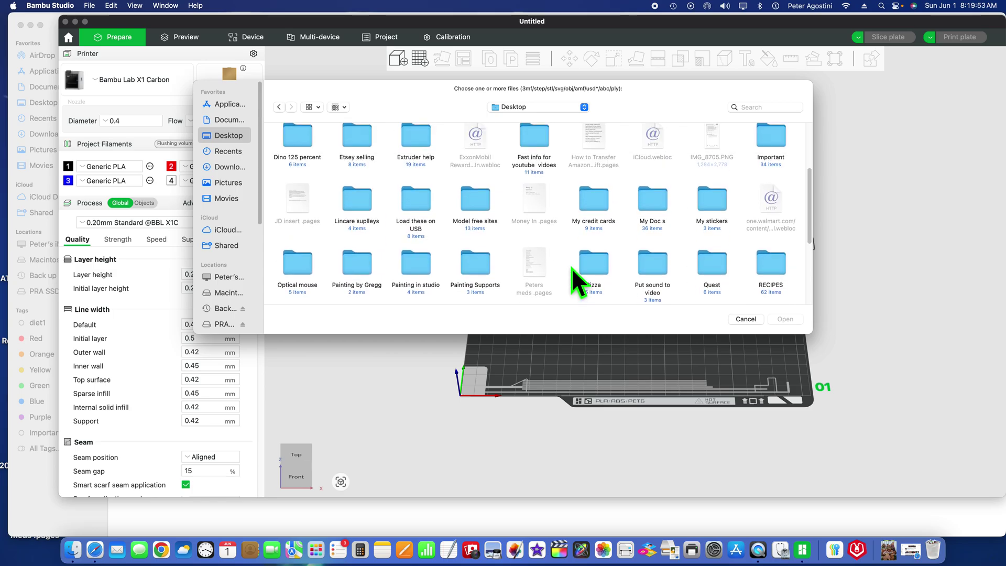
scroll(571, 267, up, 1)
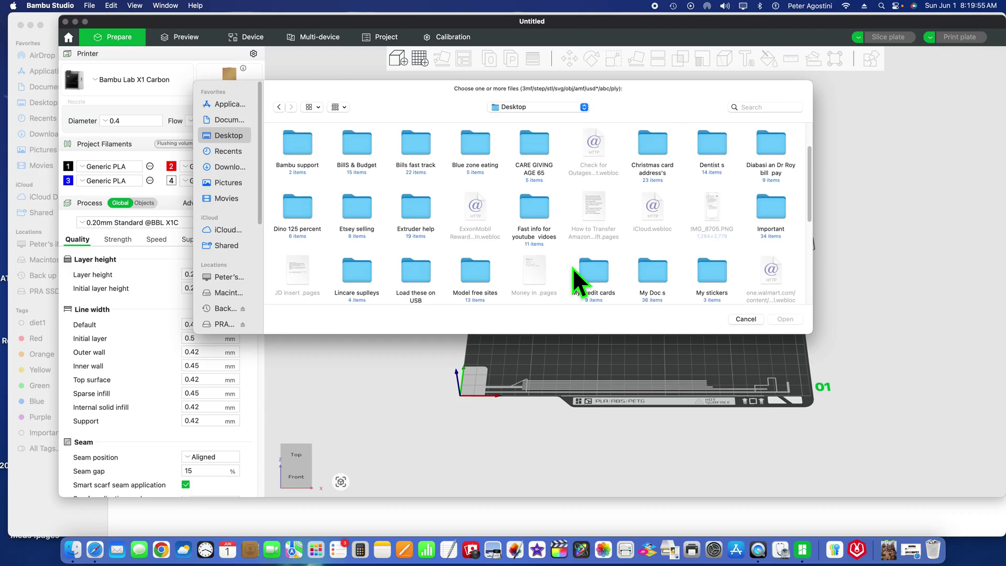
scroll(572, 267, up, 2)
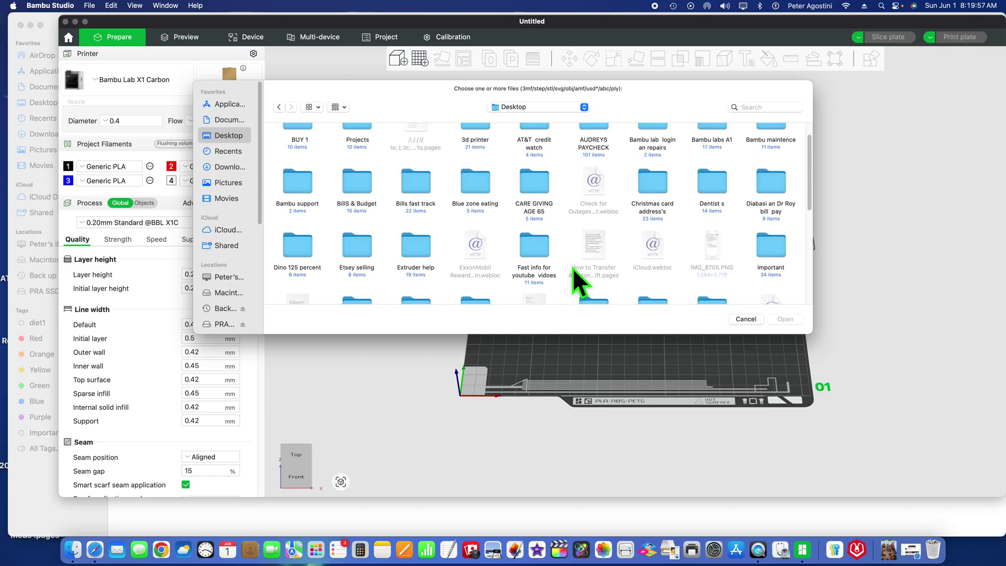
scroll(573, 277, up, 1)
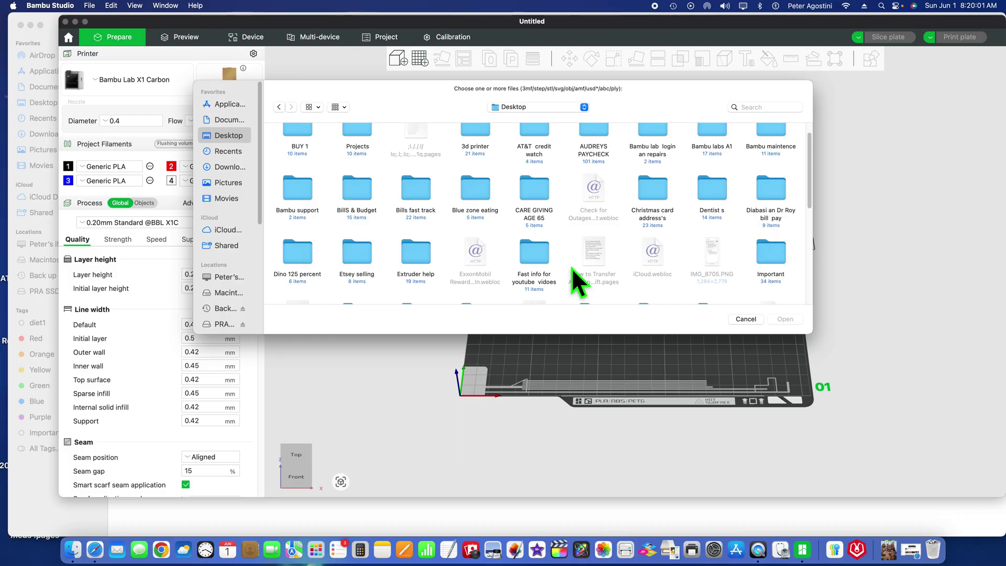
scroll(572, 268, up, 1)
scroll(572, 268, up, 1)
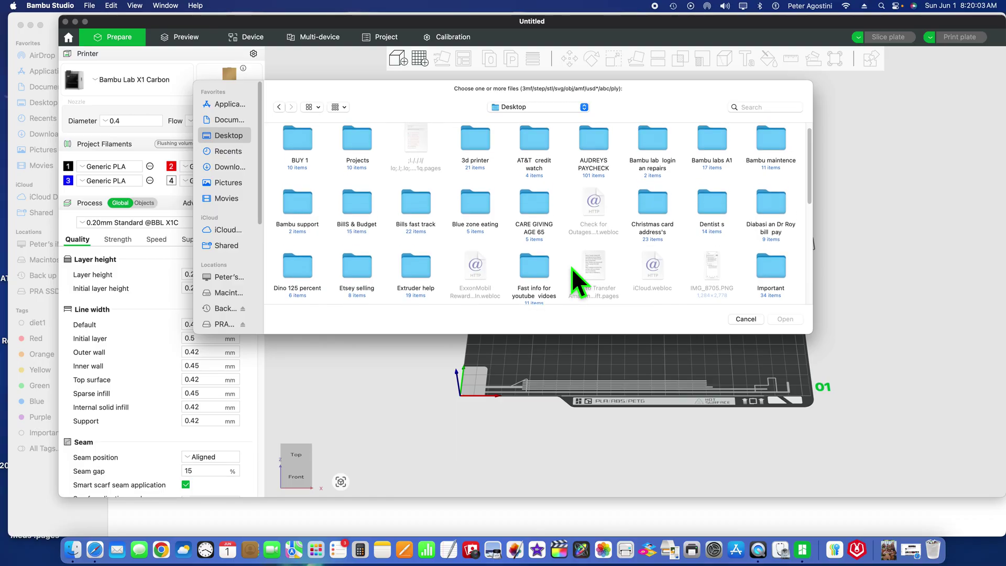
scroll(574, 280, up, 2)
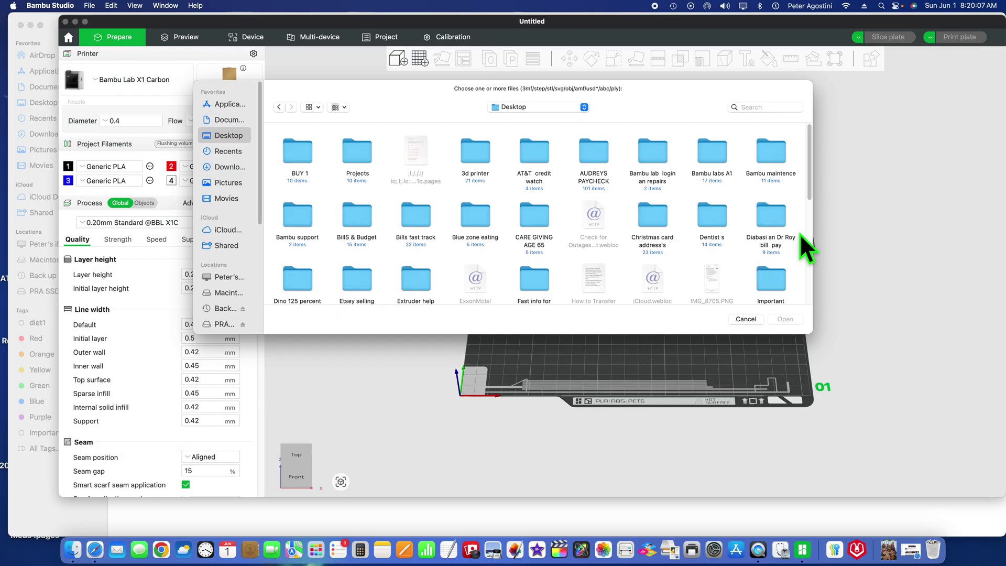
Import Elephant_Final.stl from the files subfolder of the African Elephant folder, inside the Desktop's screen folder
drag(815, 172, 811, 258)
double_click(366, 193)
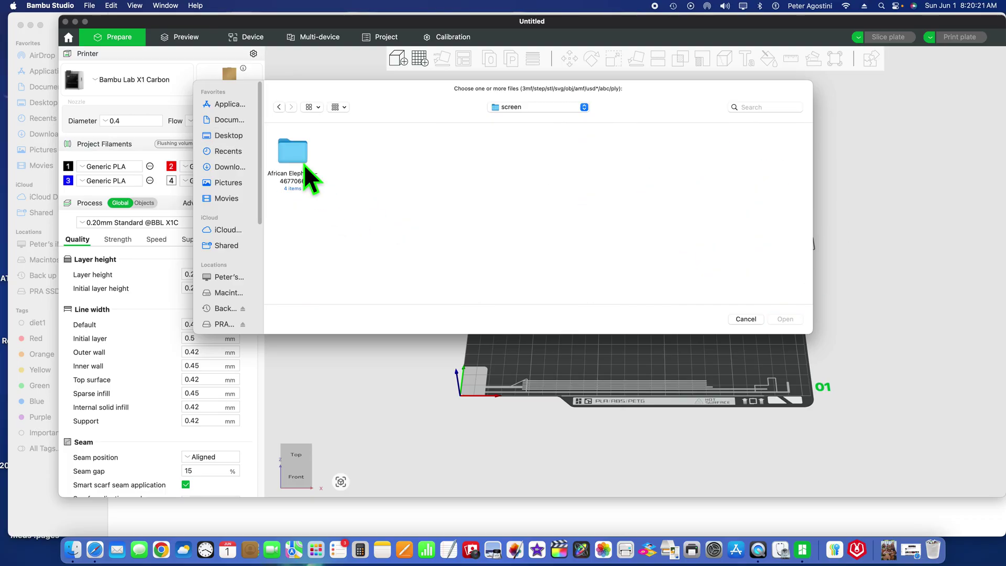
double_click(301, 158)
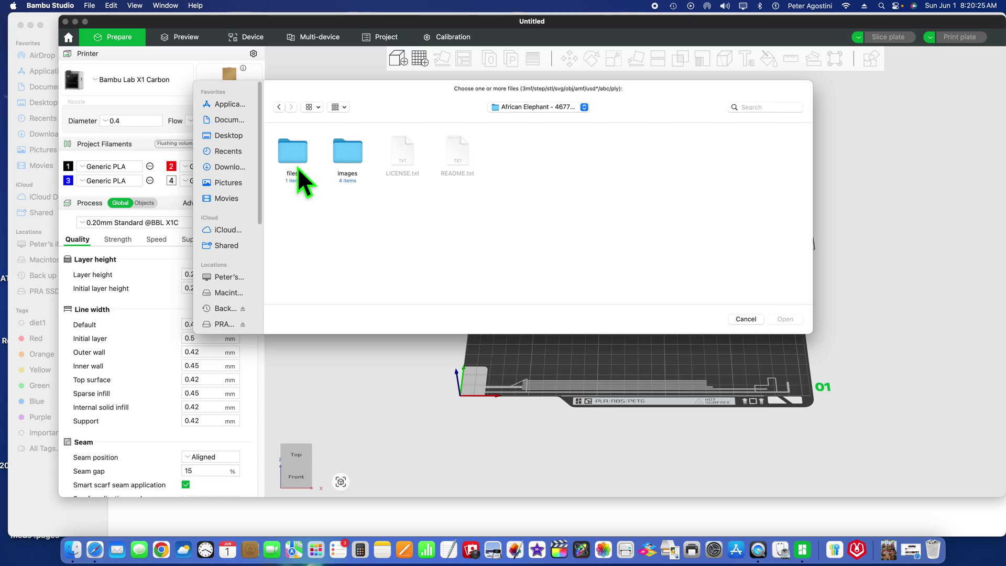
double_click(297, 157)
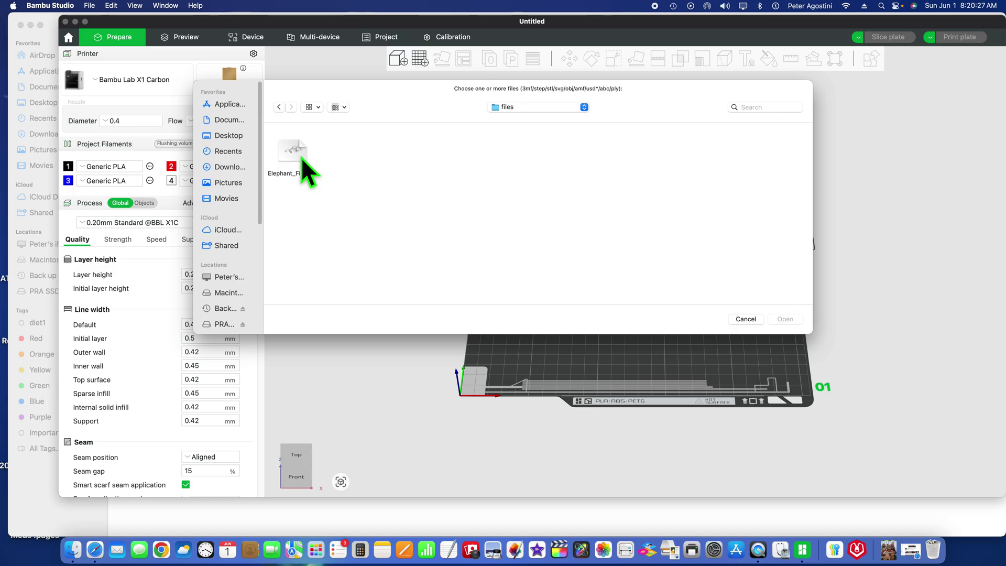
click(301, 156)
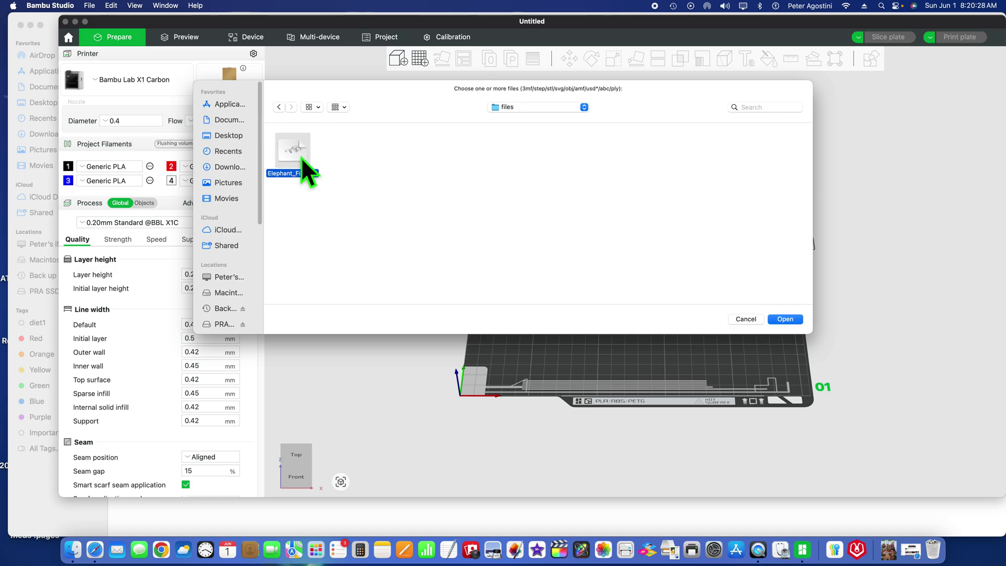
click(799, 320)
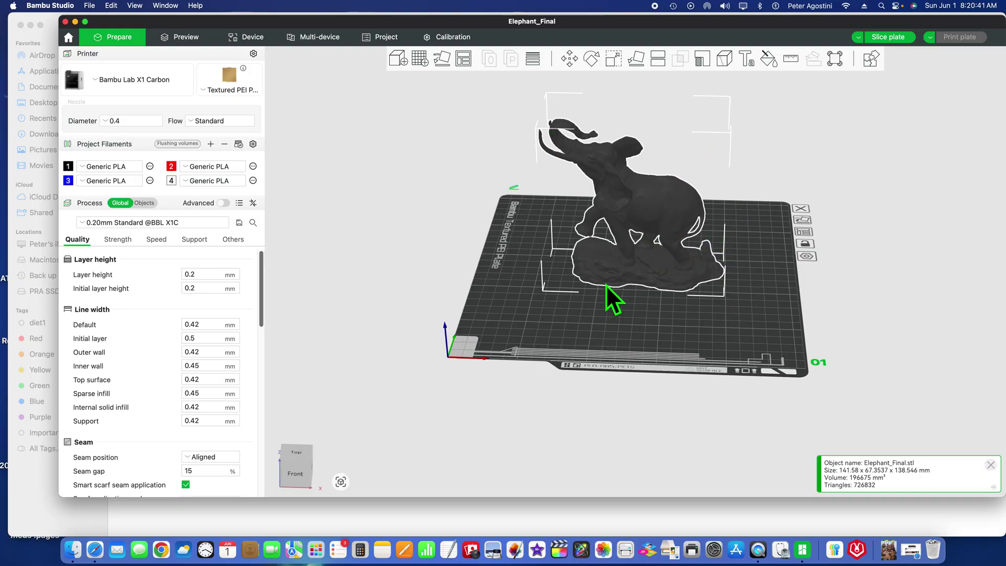
Change the elephant's filament to filament 4, Generic PLA
right_click(633, 199)
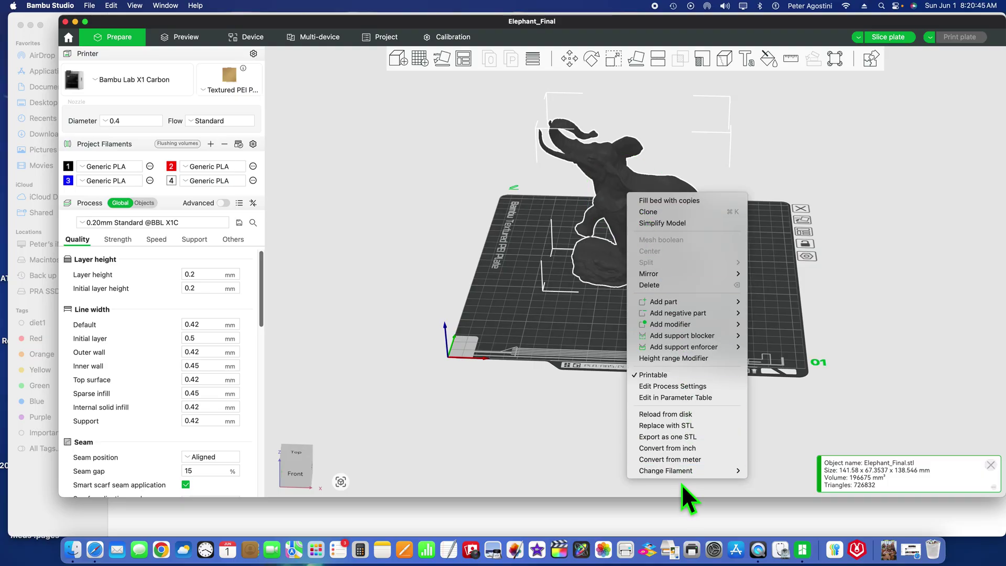
mouse_move(680, 472)
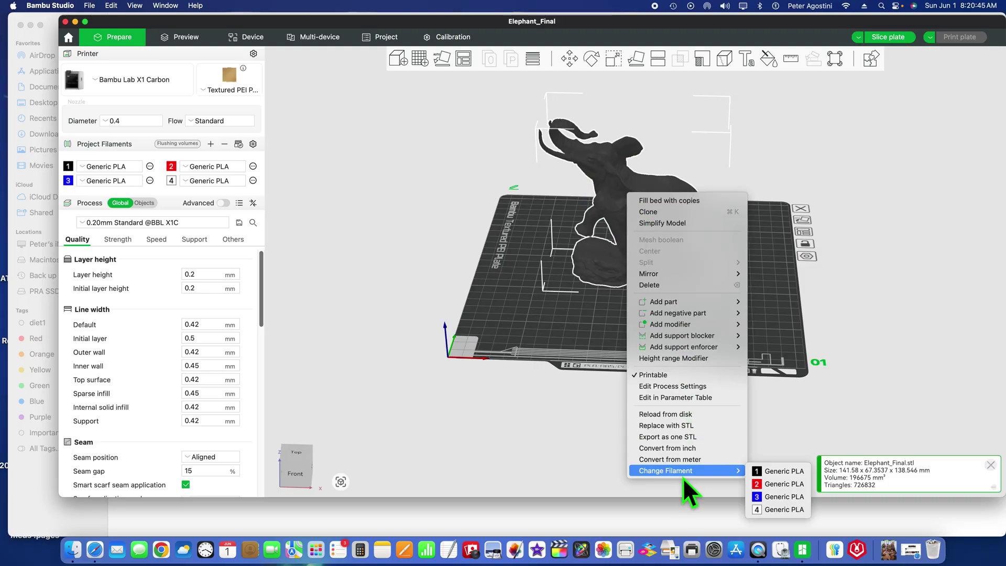
click(771, 511)
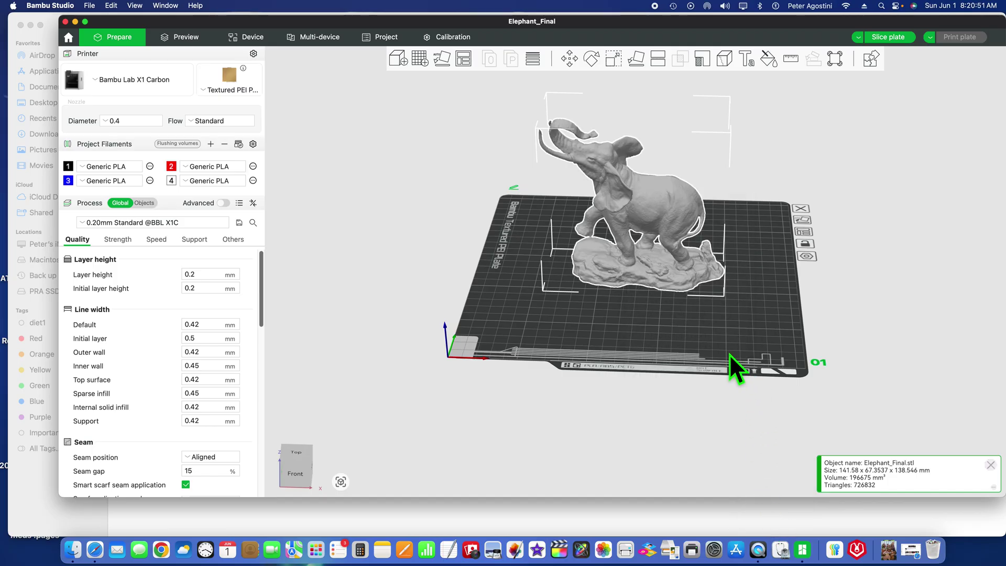
Scale the elephant uniformly to a Z size of 165 mm
drag(725, 307, 727, 307)
middle_drag(626, 319, 609, 355)
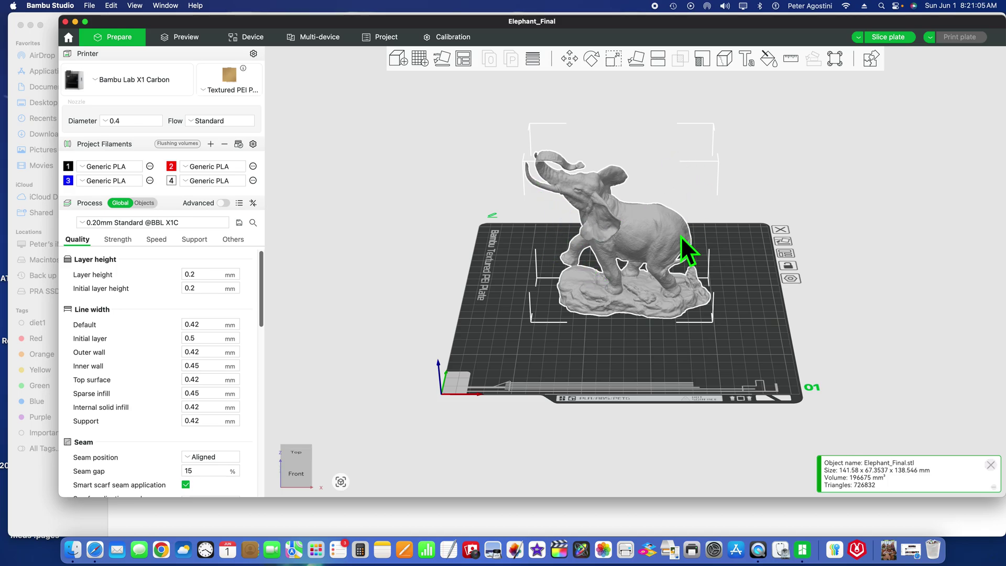
click(621, 63)
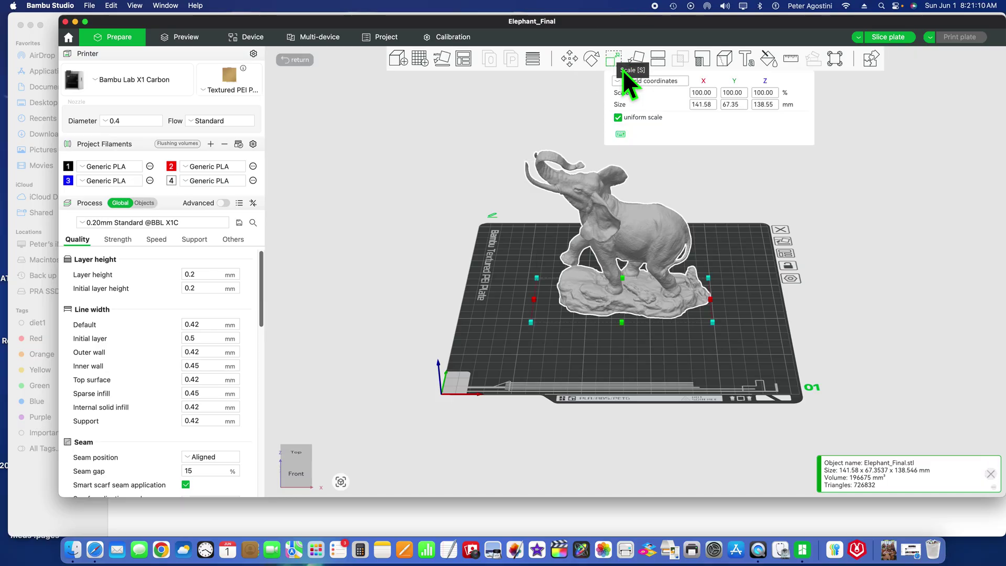
click(769, 105)
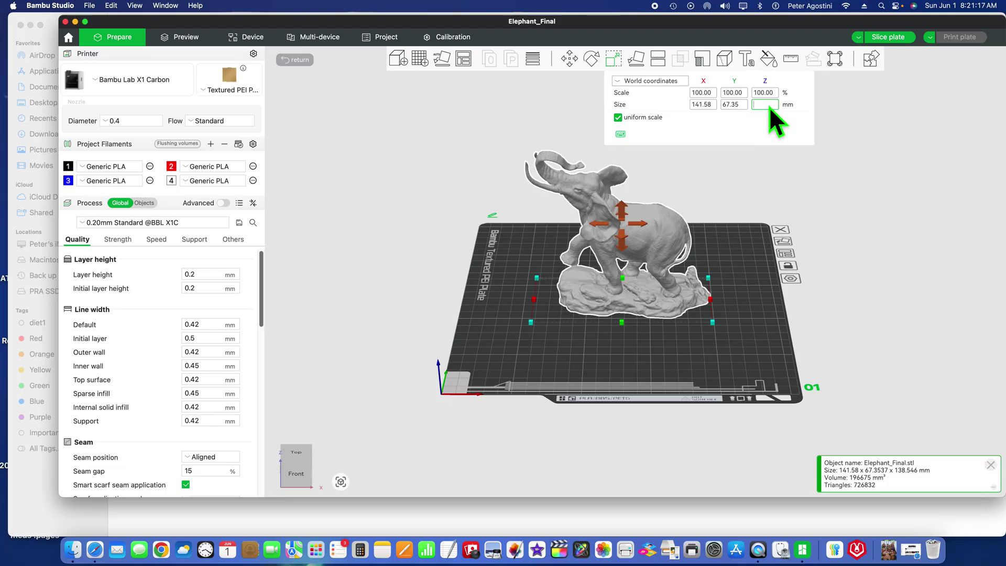
text(165)
click(743, 107)
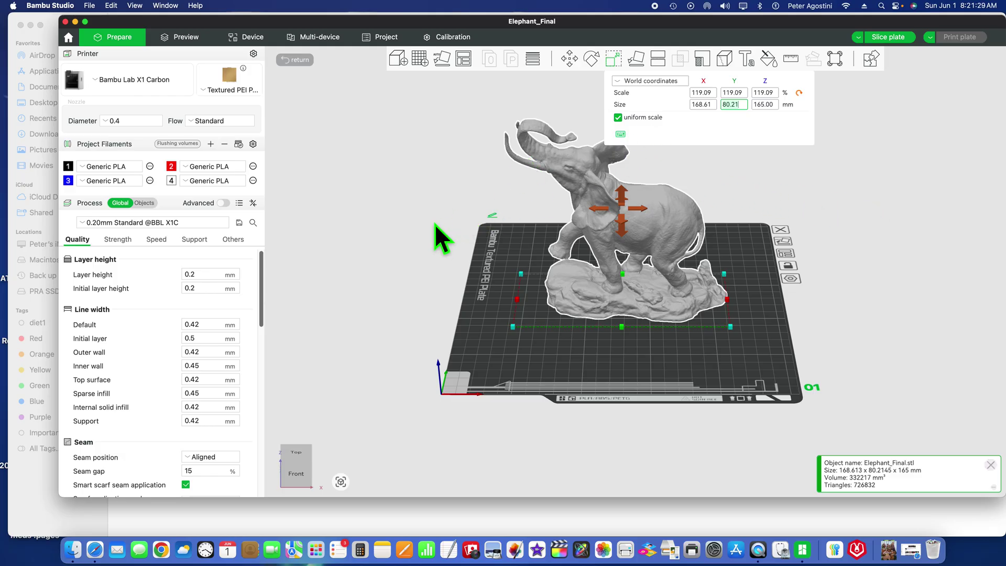
Enable supports for the elephant, keeping the tree(auto) type, and set the support style to Tree Organic
click(569, 58)
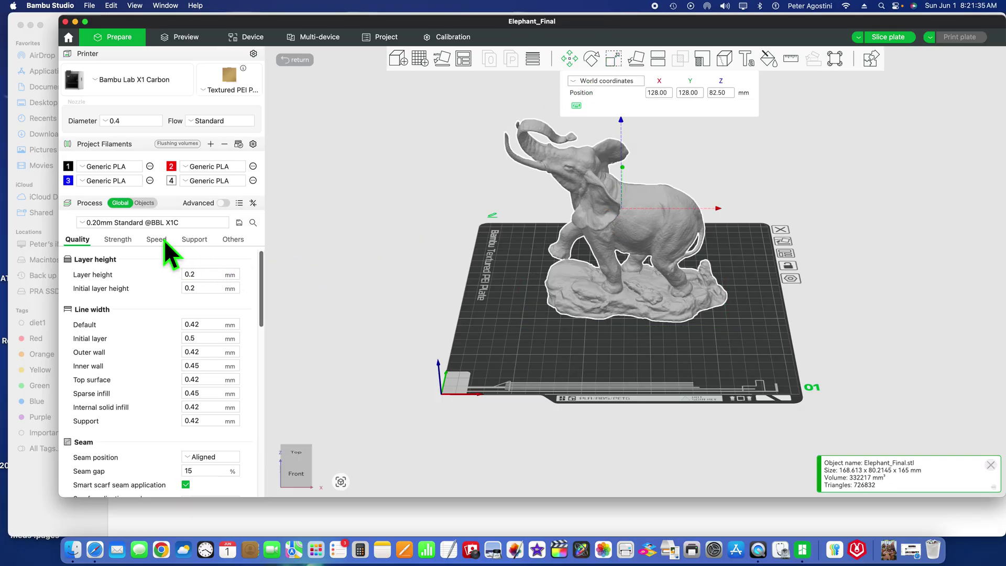
click(193, 241)
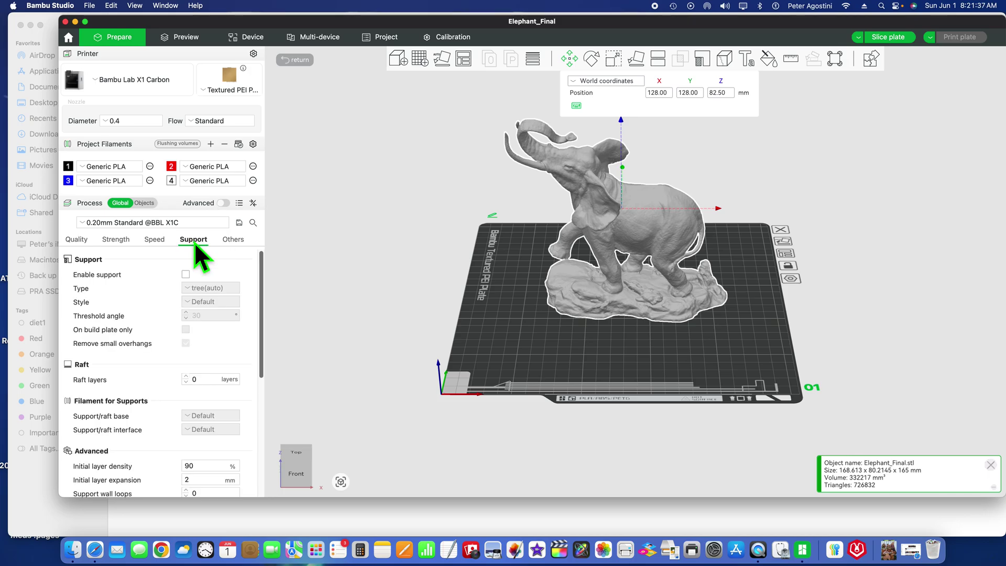
click(189, 276)
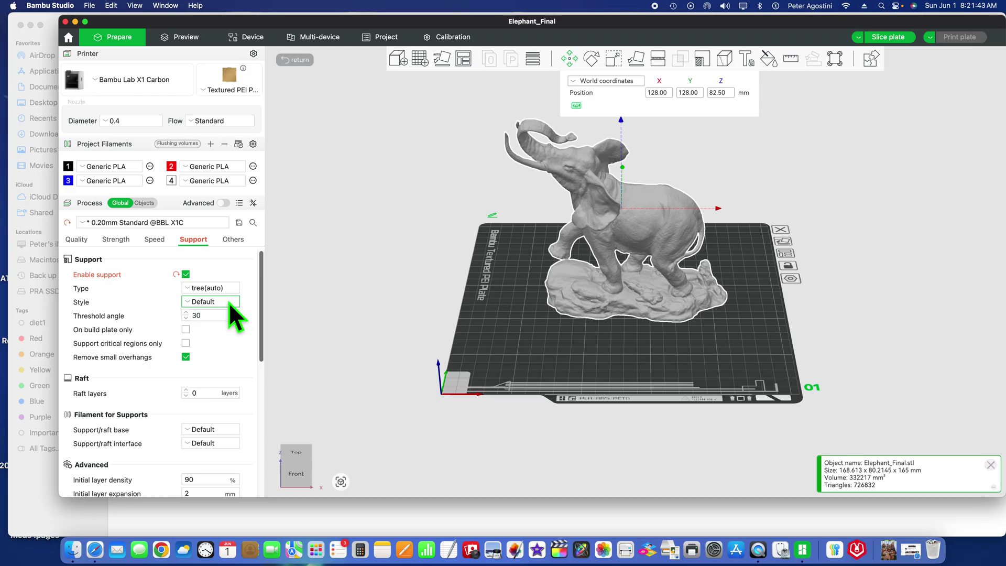
click(226, 302)
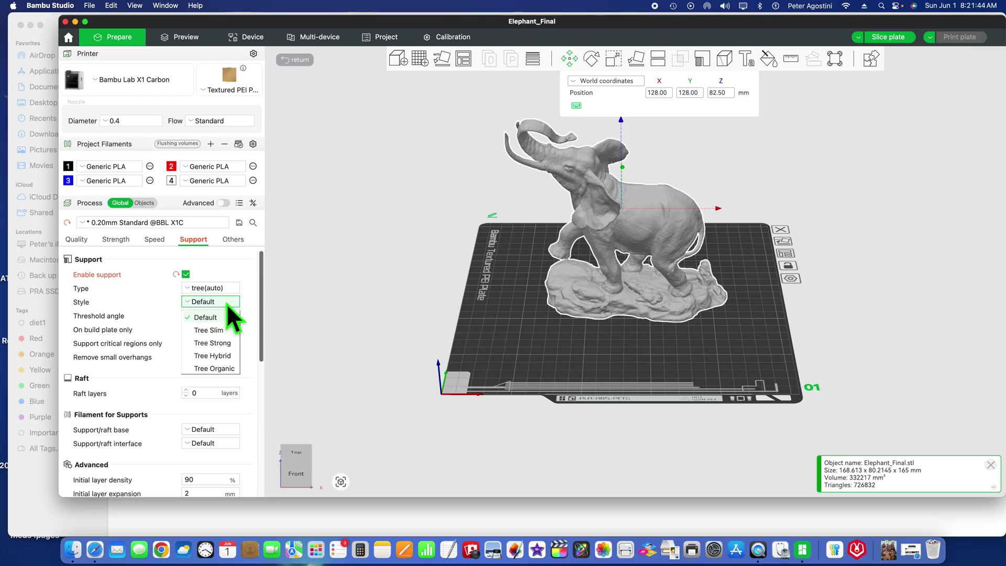
click(214, 368)
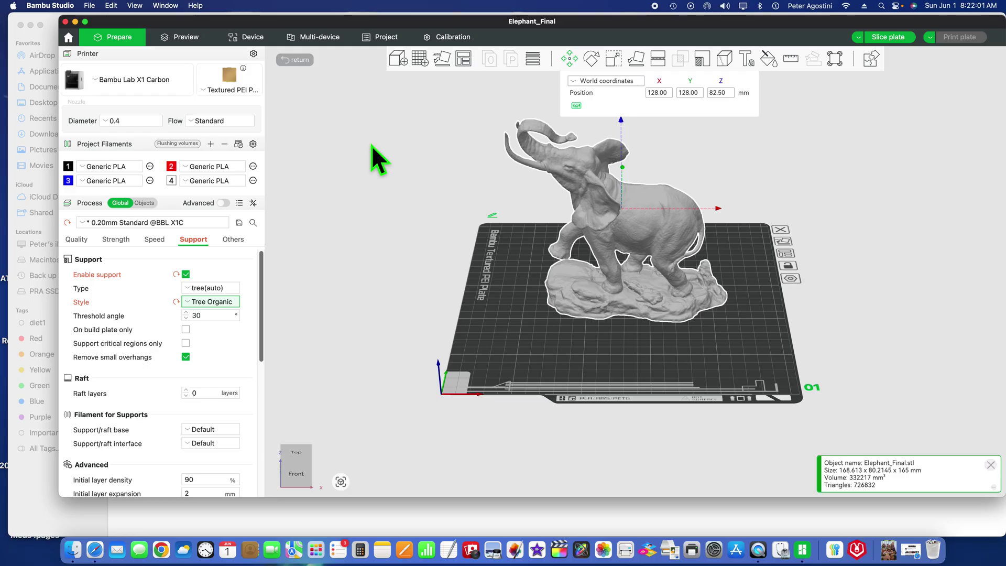
Slice the plate and inspect the generated tree supports around the elephant's trunk and body
click(890, 39)
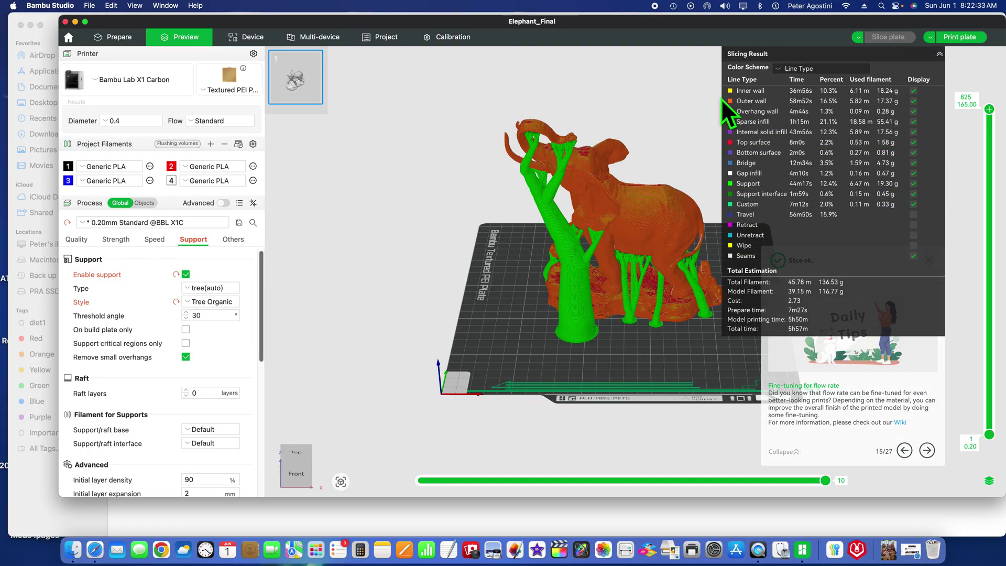
right_drag(611, 232, 498, 232)
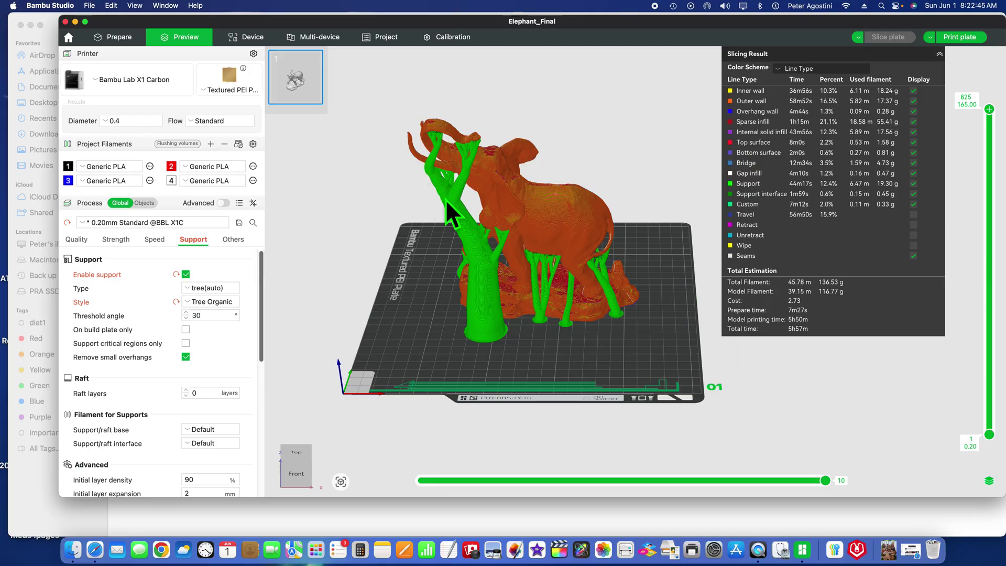
drag(619, 354, 602, 333)
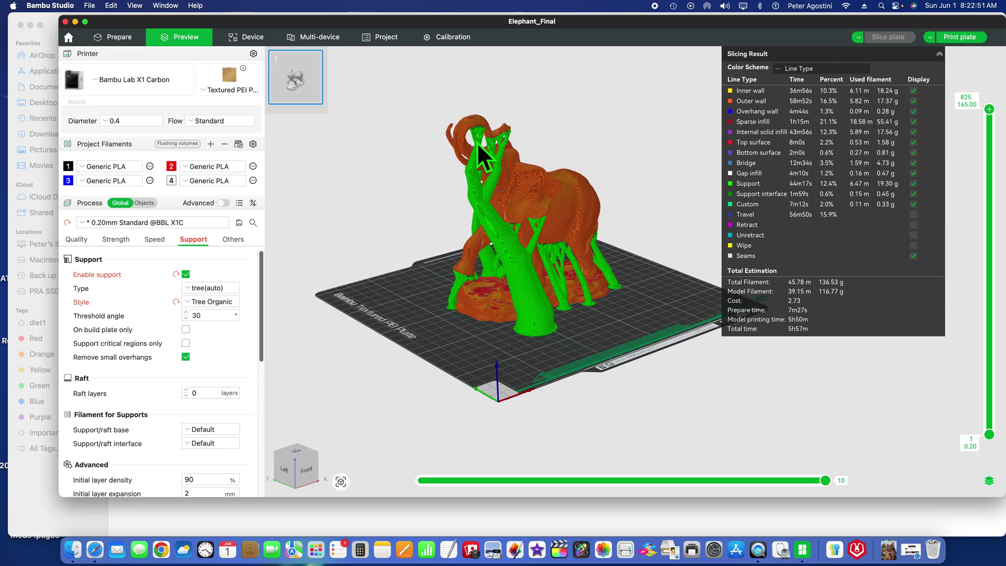
drag(660, 281, 656, 295)
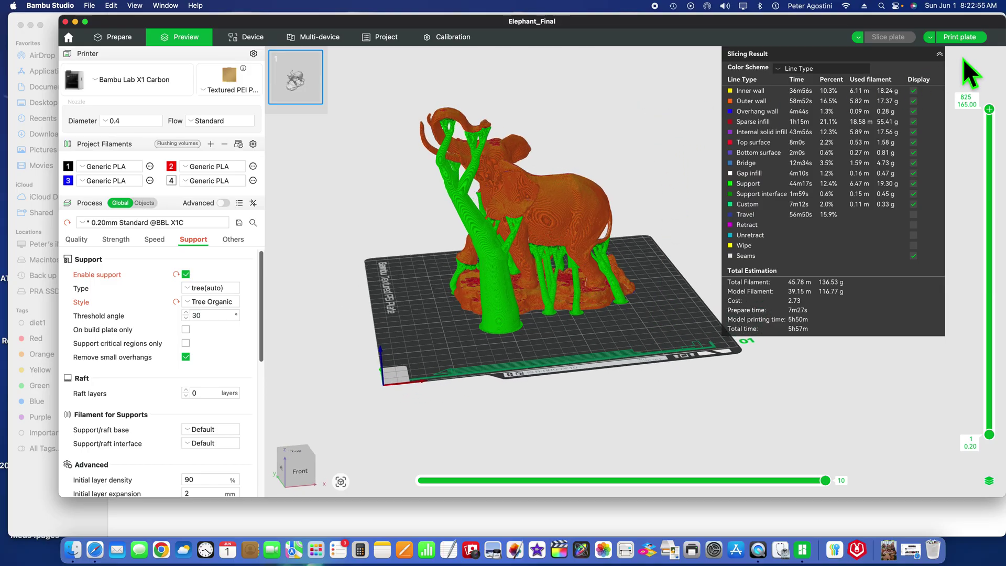
click(935, 39)
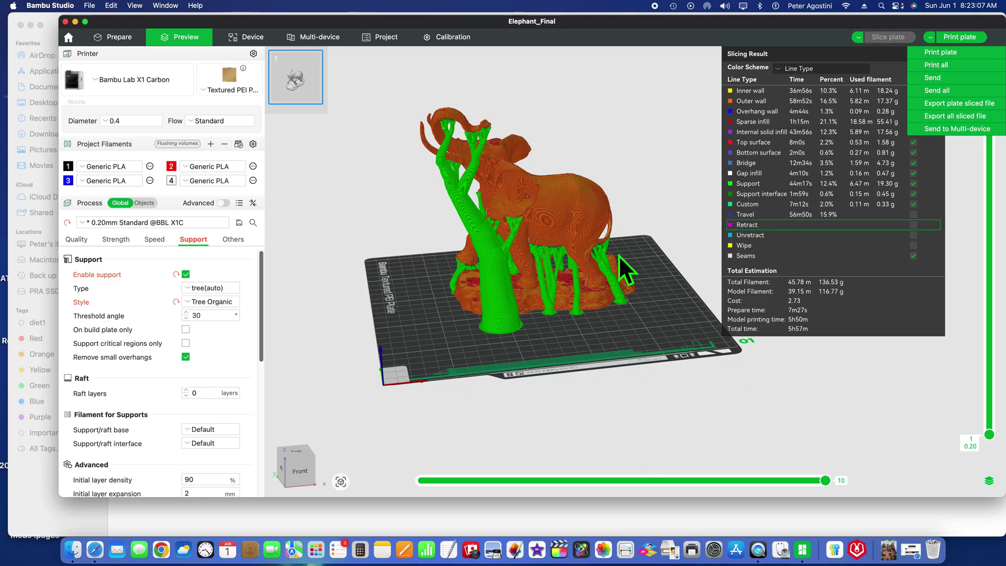
click(944, 79)
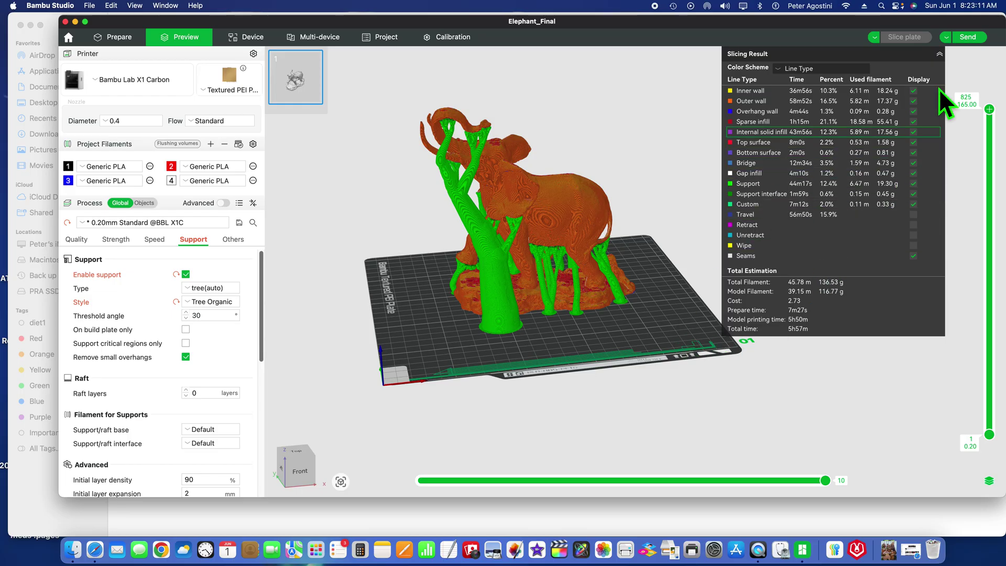
click(967, 38)
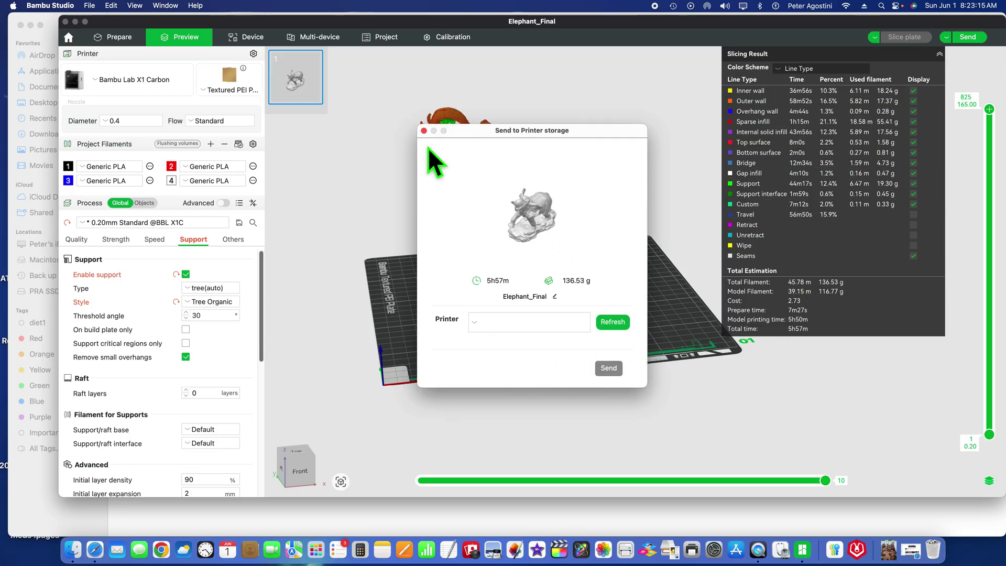
click(424, 131)
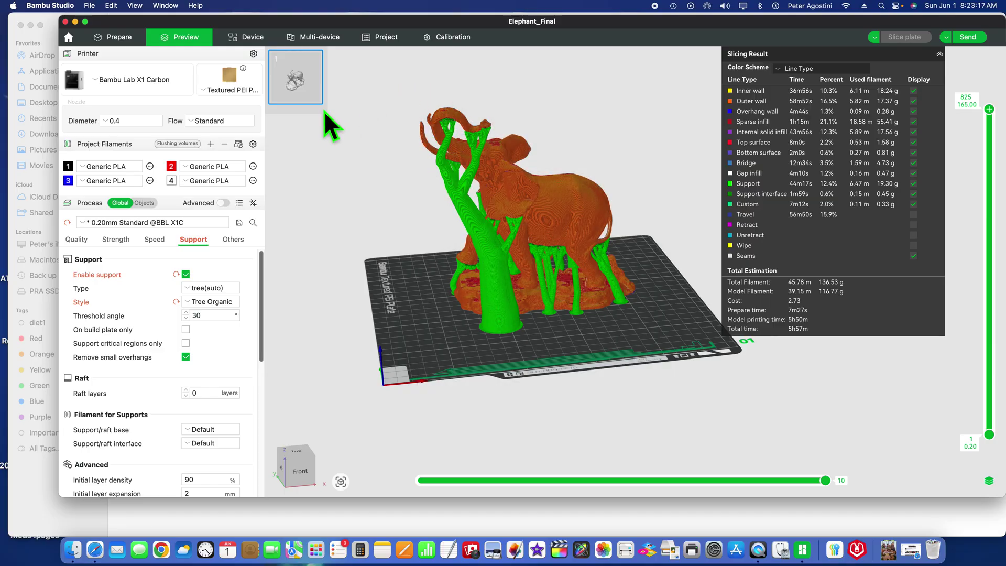
Export the plate's sliced file to the Desktop as 165mmElephant_Final.gcode.3mf
click(93, 7)
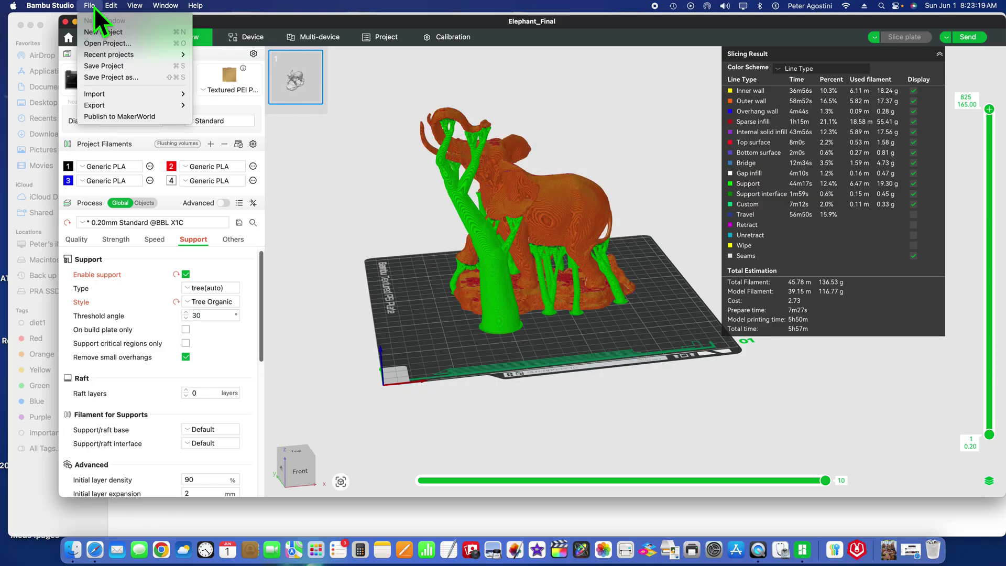
mouse_move(100, 106)
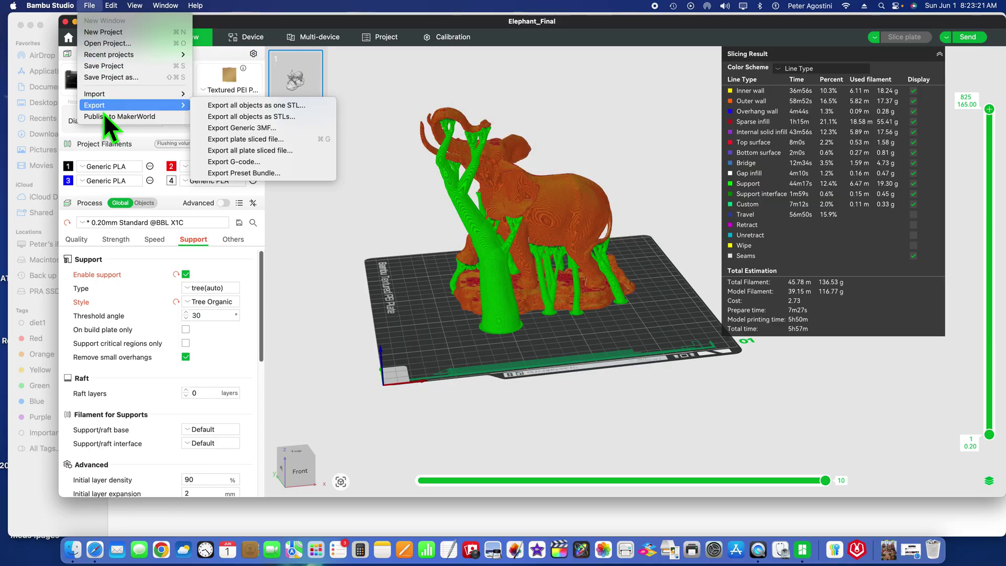
click(224, 141)
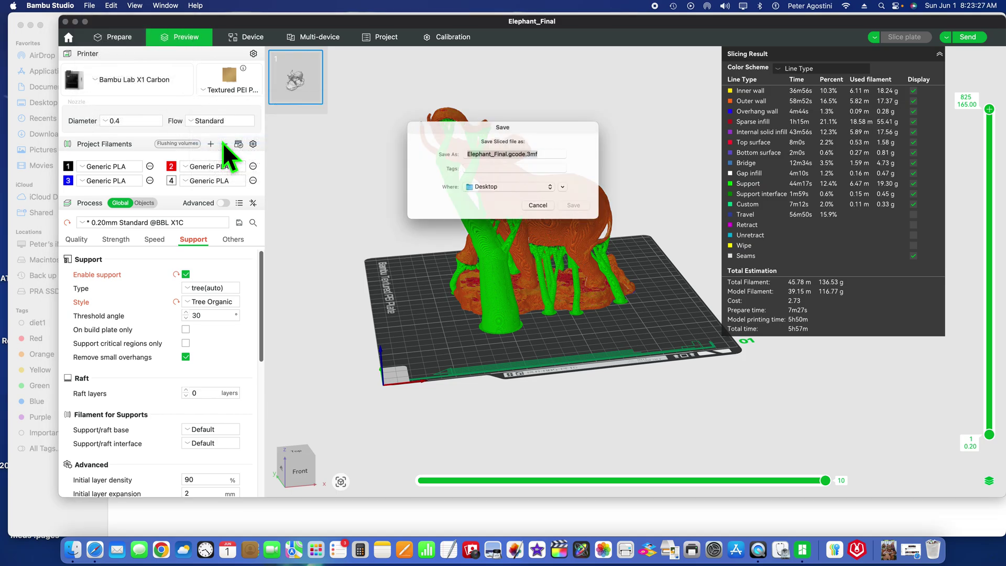
click(473, 152)
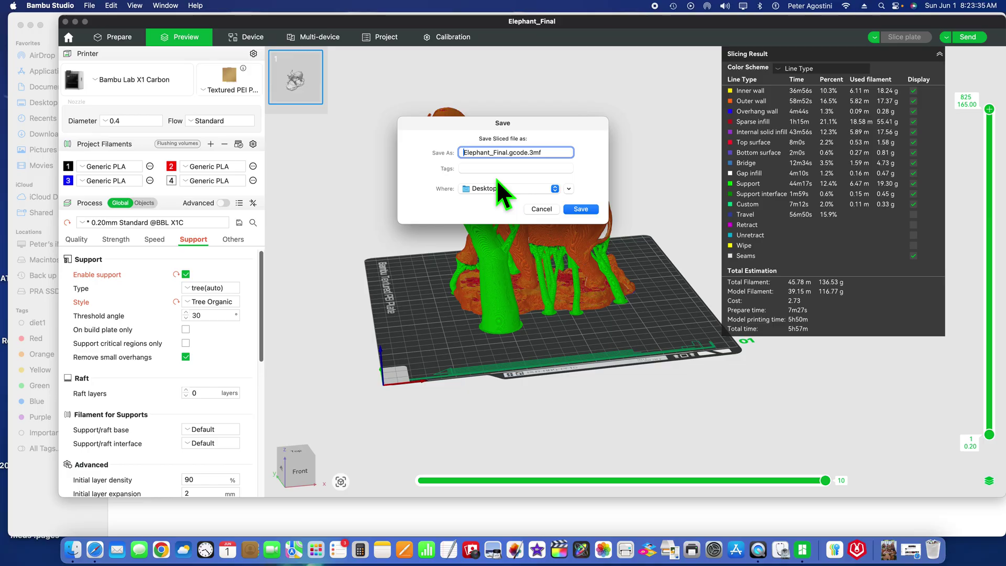
text(165mm)
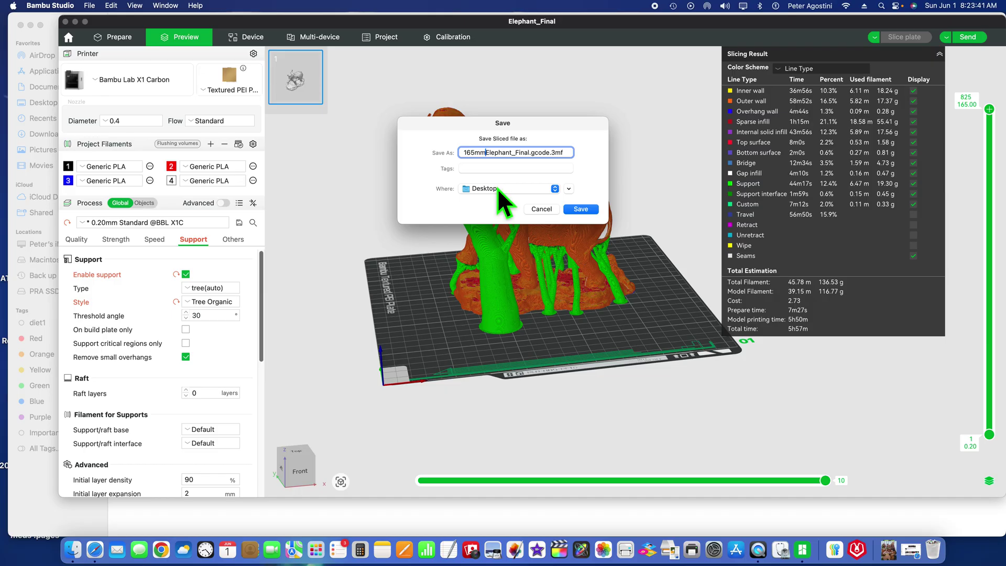
click(586, 210)
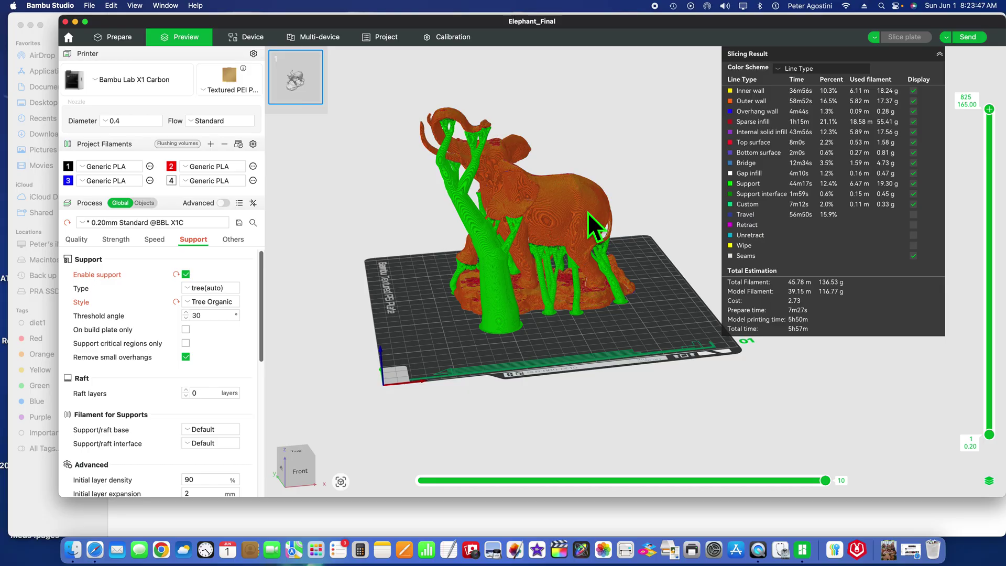